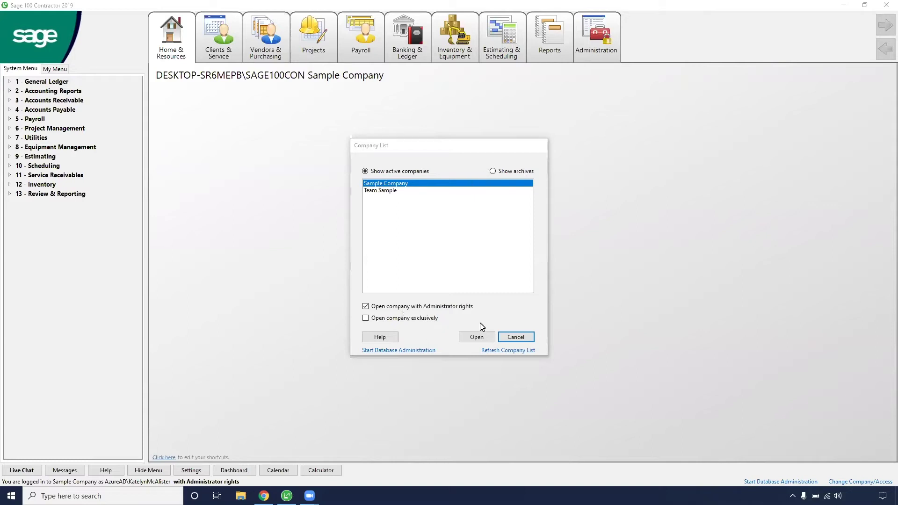
Open Sample Company with 'Open company with Administrator rights' checked
{"action": "left_click", "coordinate": [481, 336]}
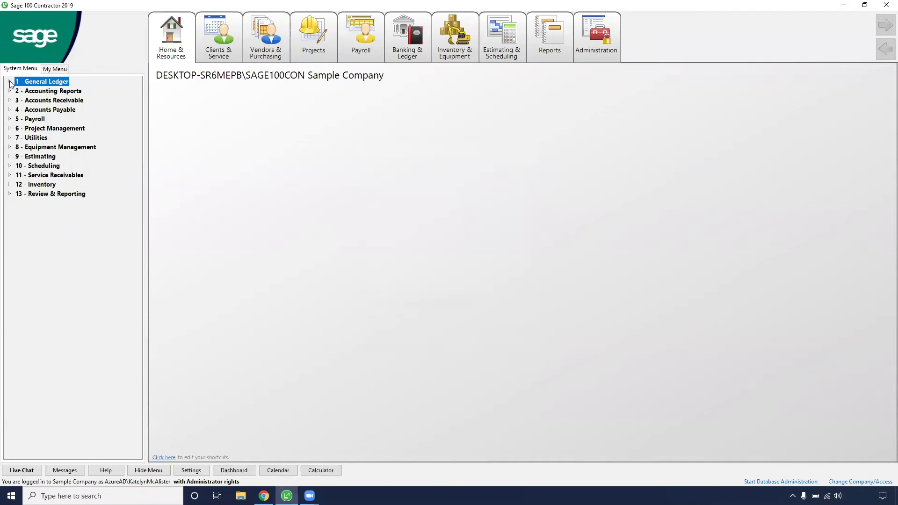
Expand 1 - General Ledger in the System Menu tree to show its nine tasks
{"action": "left_click", "coordinate": [9, 82]}
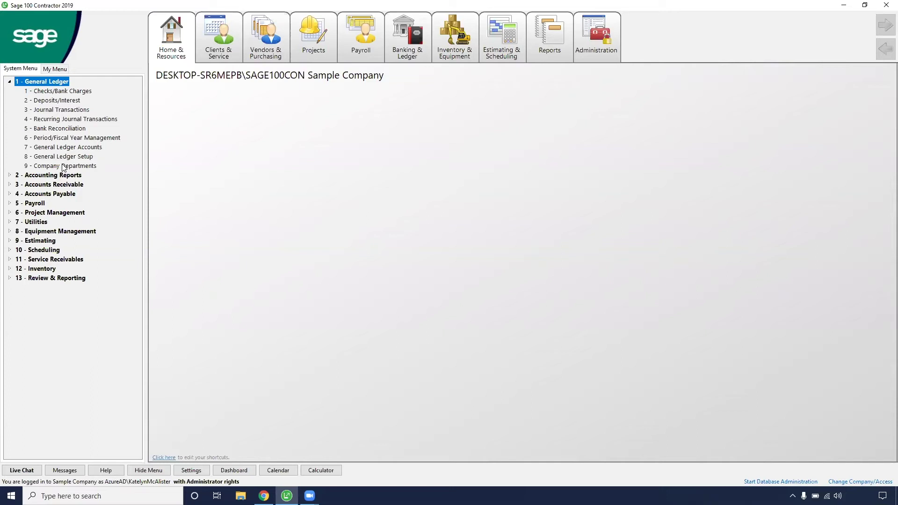
{"action": "double_click", "coordinate": [63, 167]}
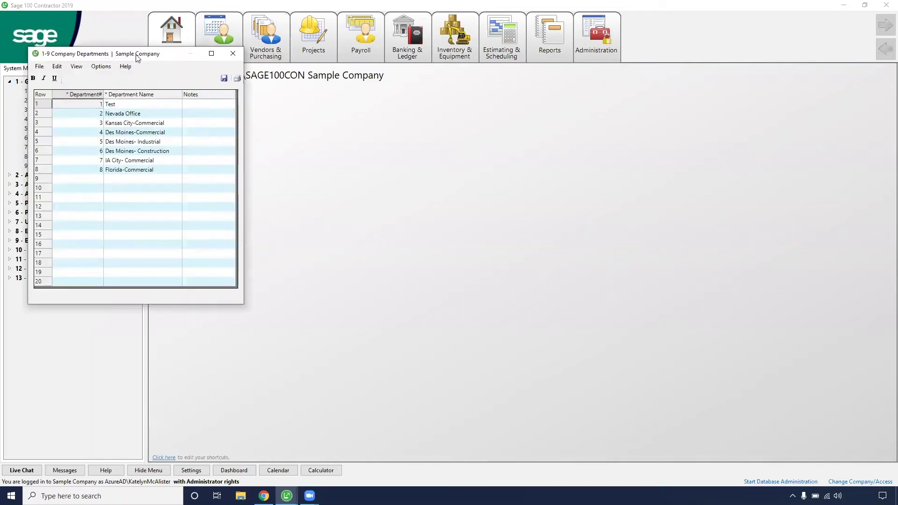
{"action": "mouse_move", "coordinate": [135, 58]}
{"action": "left_mouse_down"}
{"action": "mouse_move", "coordinate": [454, 107]}
{"action": "mouse_move", "coordinate": [460, 81]}
{"action": "left_mouse_up"}
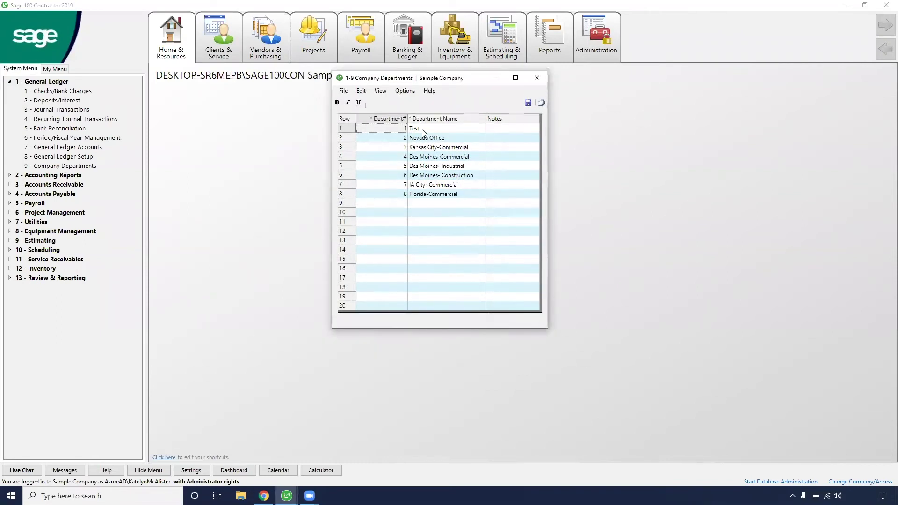
{"action": "left_click", "coordinate": [424, 132]}
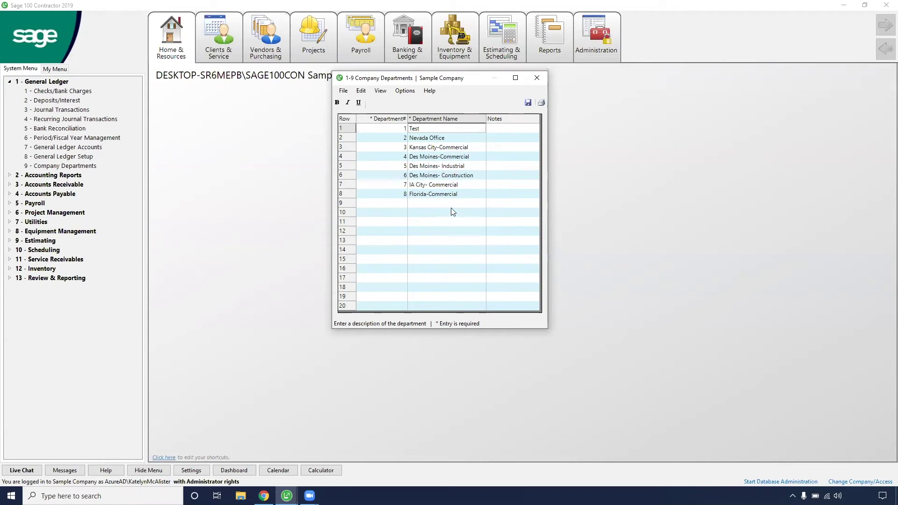
{"action": "left_click", "coordinate": [394, 147]}
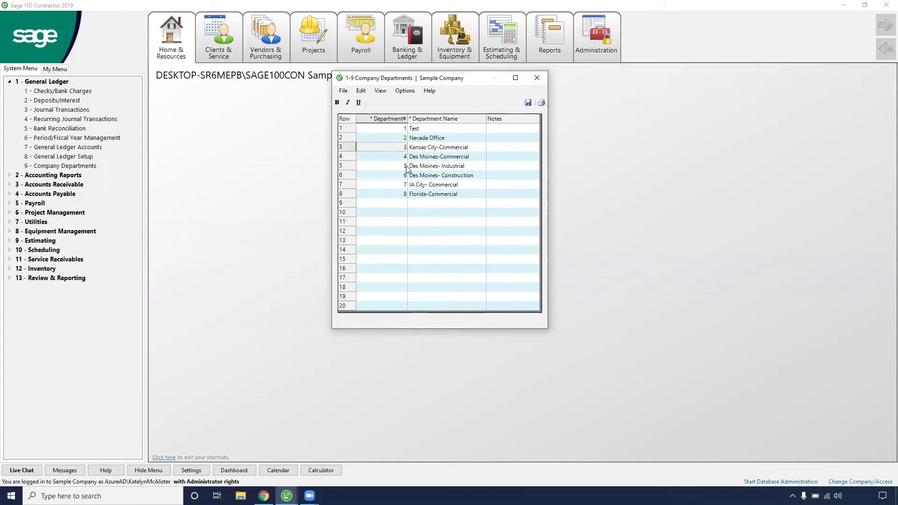
{"action": "left_click", "coordinate": [420, 149]}
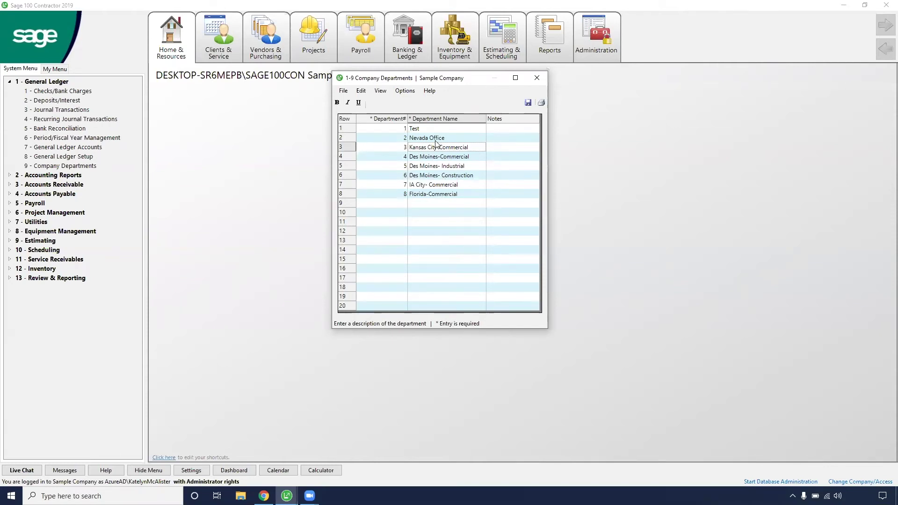
{"action": "left_click", "coordinate": [528, 103]}
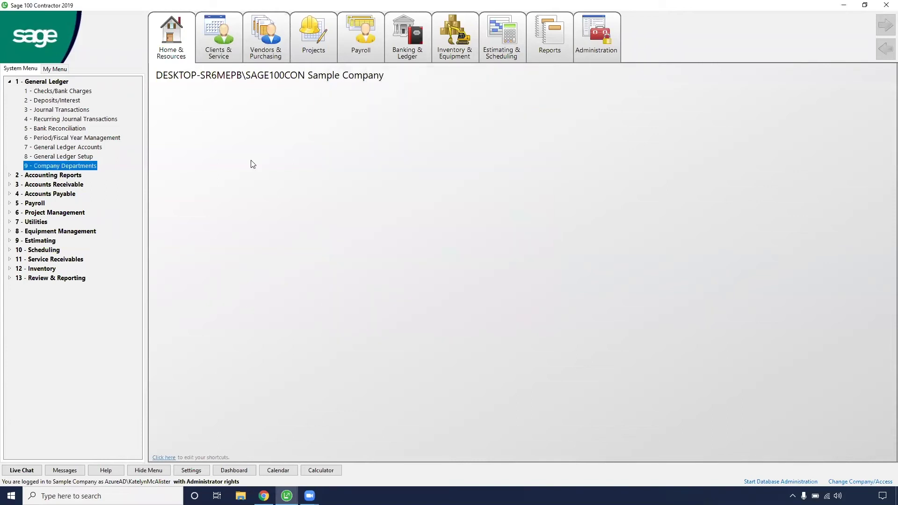
Expand 2 - Accounting Reports and launch the 3 - Income Statement report
{"action": "double_click", "coordinate": [78, 176]}
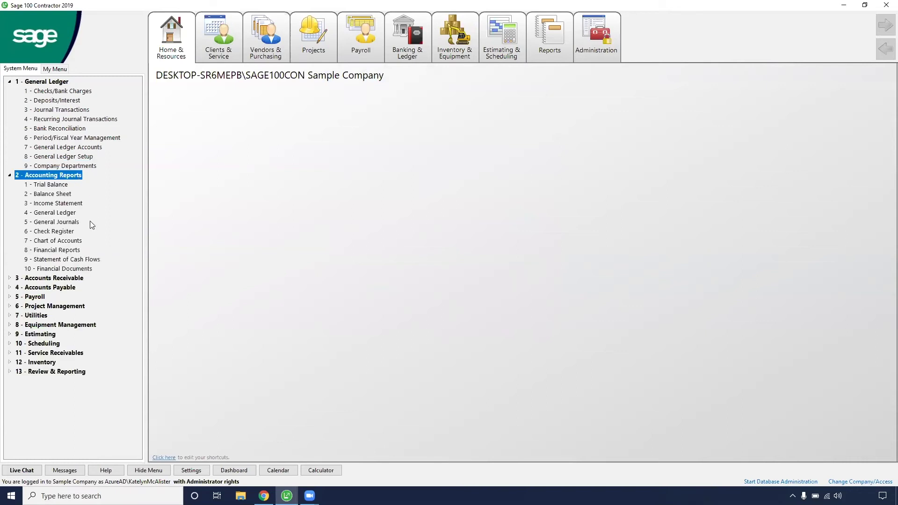
{"action": "double_click", "coordinate": [71, 203]}
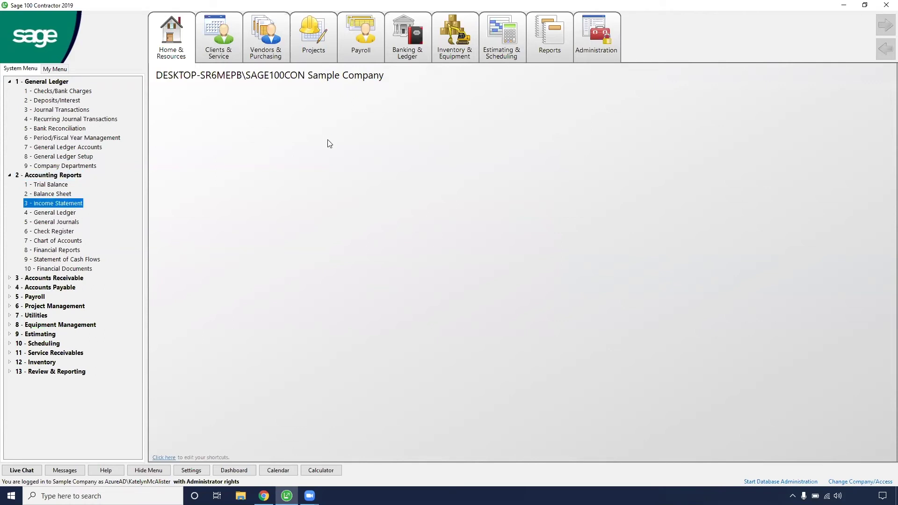
{"action": "left_click", "coordinate": [236, 204]}
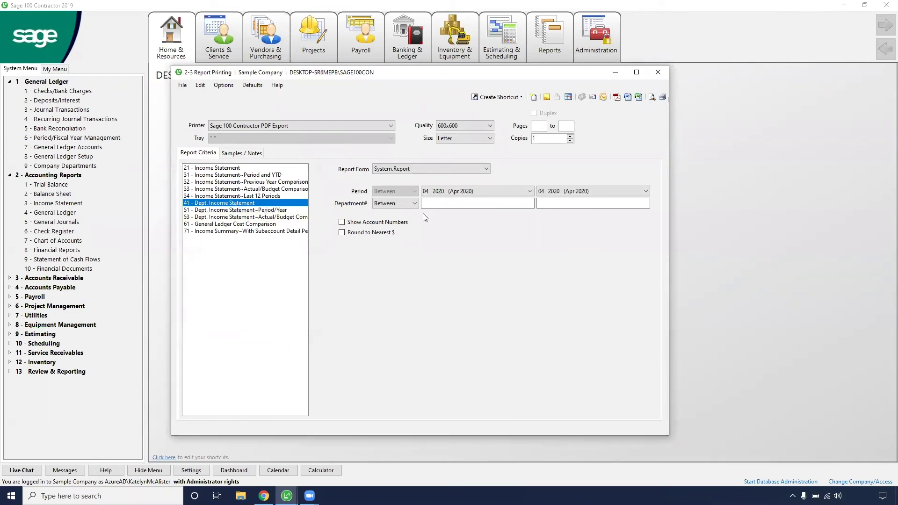
{"action": "left_click", "coordinate": [657, 74]}
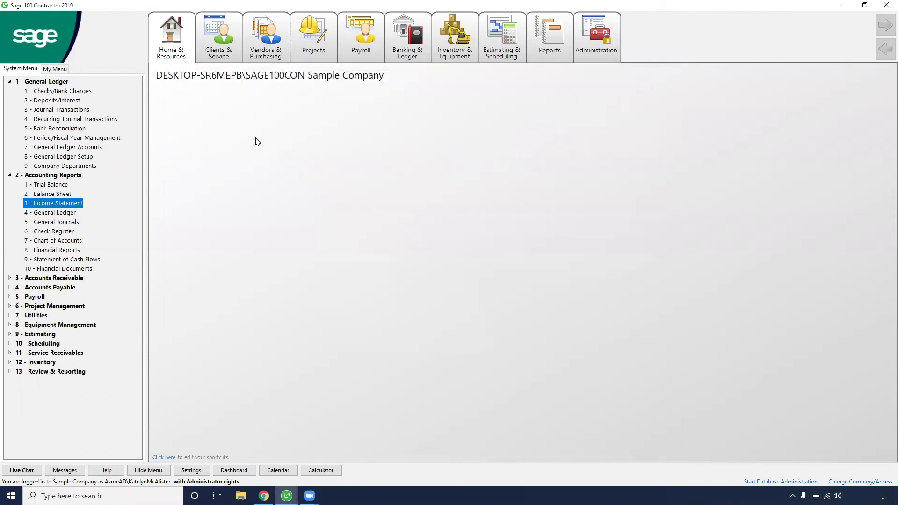